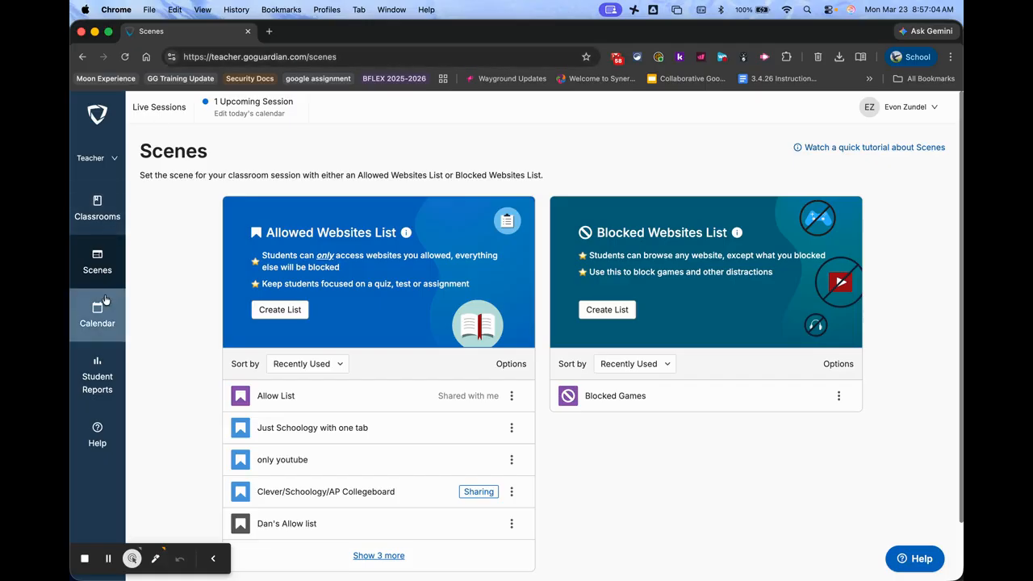
# Step: Open the Block 1 classroom and look over its student roster and its sessions
pyautogui.click(99, 207)
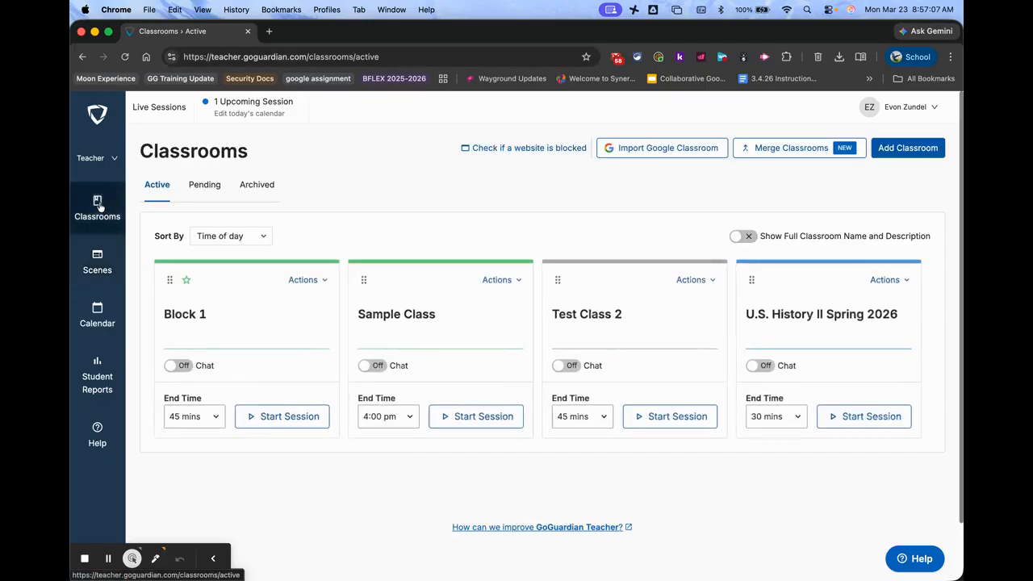
pyautogui.click(265, 316)
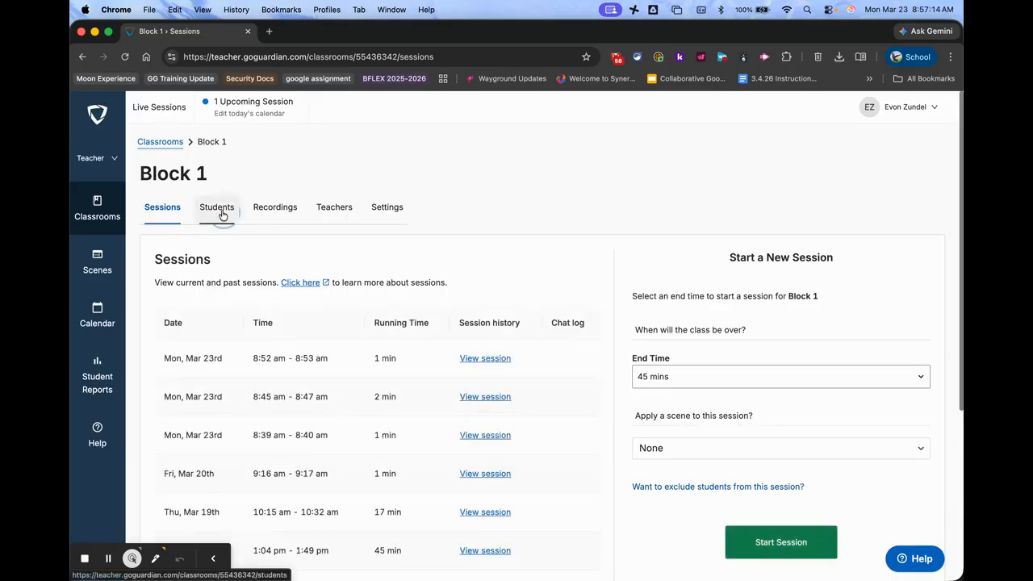
pyautogui.click(223, 211)
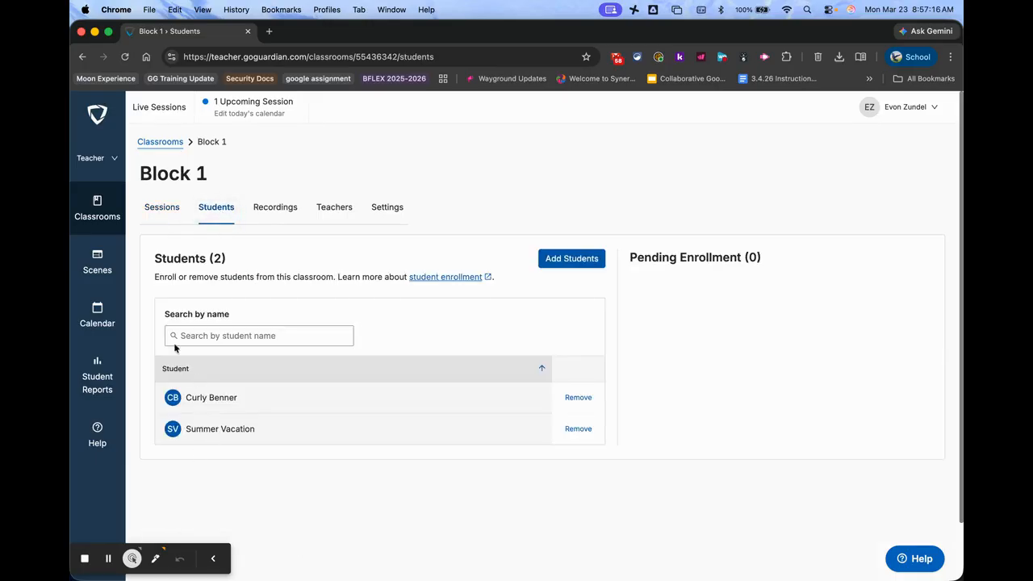
pyautogui.click(163, 211)
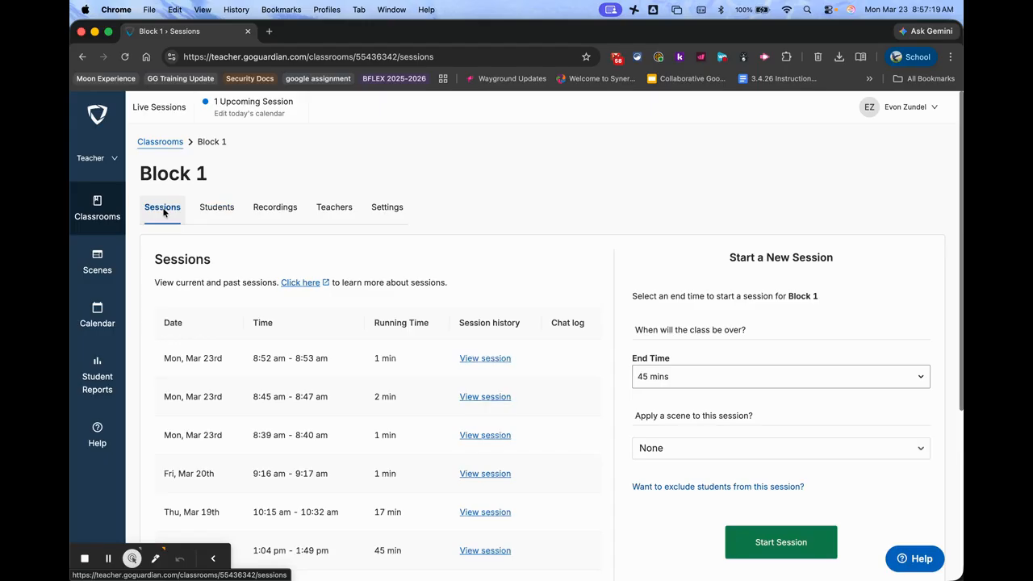
# Step: Start a new blocked websites scene named "Limit to 5 tabs" with the Golden Poppy icon color
pyautogui.click(113, 262)
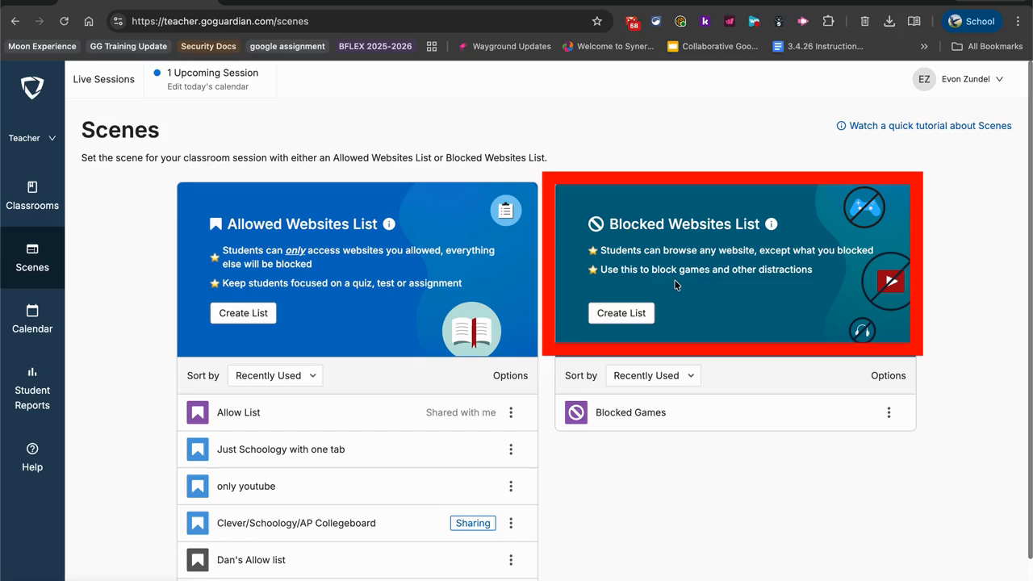
pyautogui.click(639, 314)
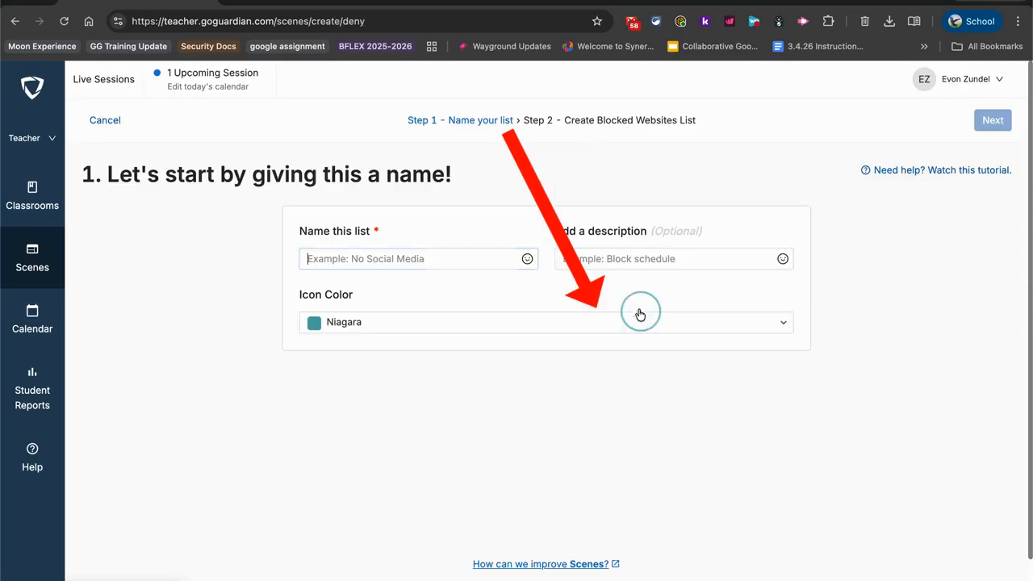
pyautogui.write('Li')
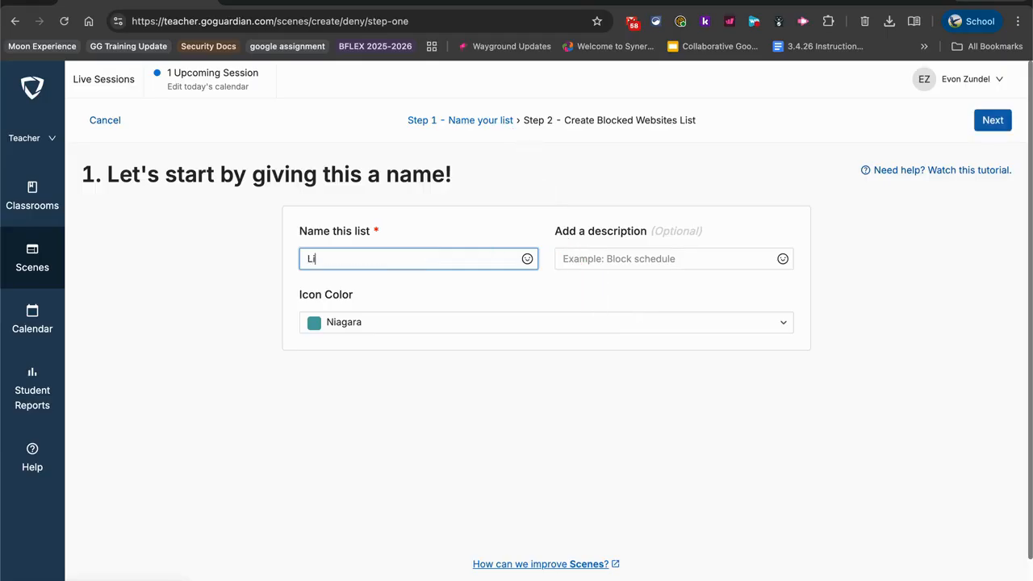
pyautogui.write('mit to 5 tabs')
pyautogui.click(584, 330)
pyautogui.scroll(-5, 499, 438)
pyautogui.click(454, 416)
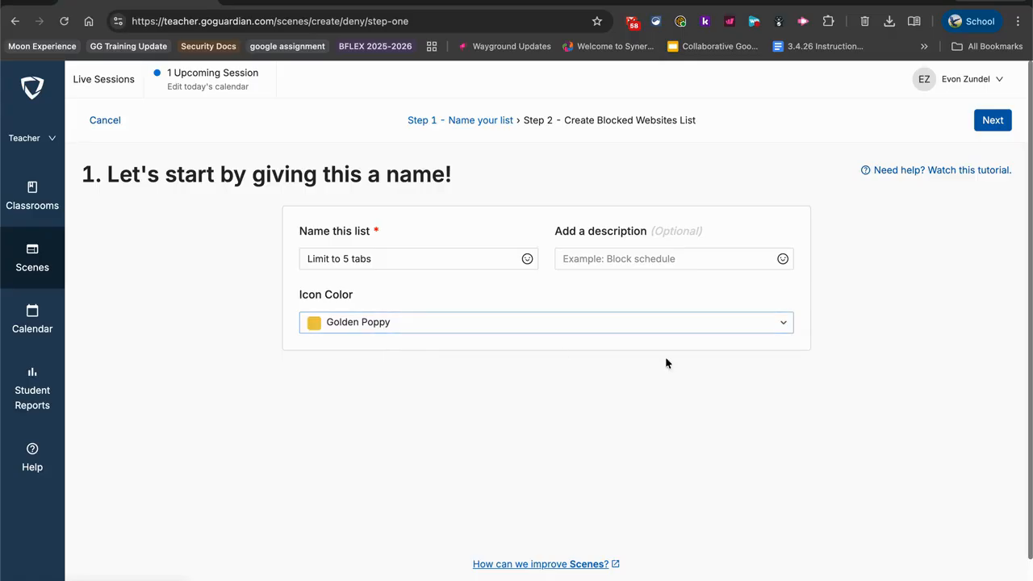
# Step: Set the new scene's tab limit for students to 5 without adding any websites, and save the list
pyautogui.click(992, 118)
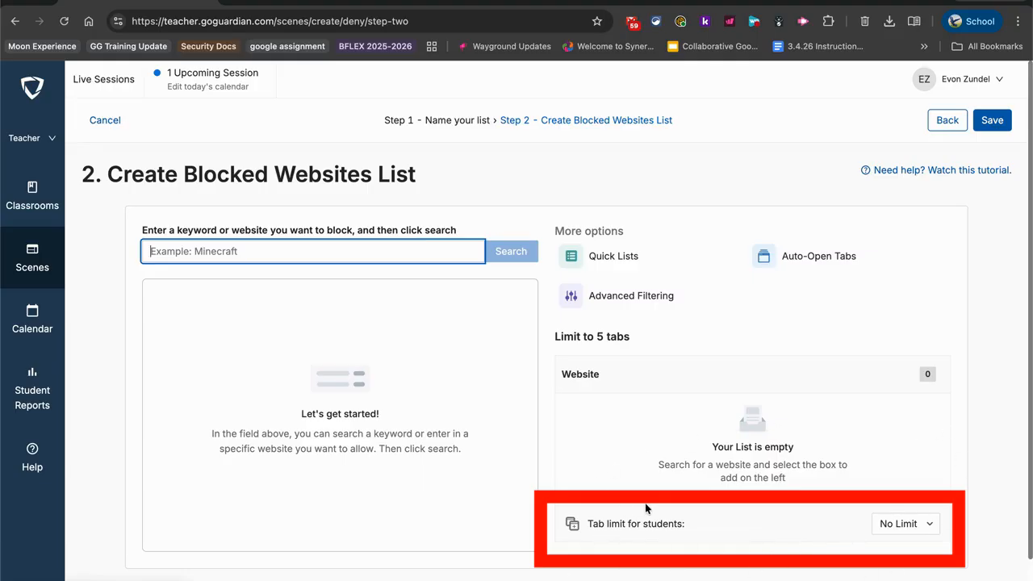
pyautogui.click(933, 524)
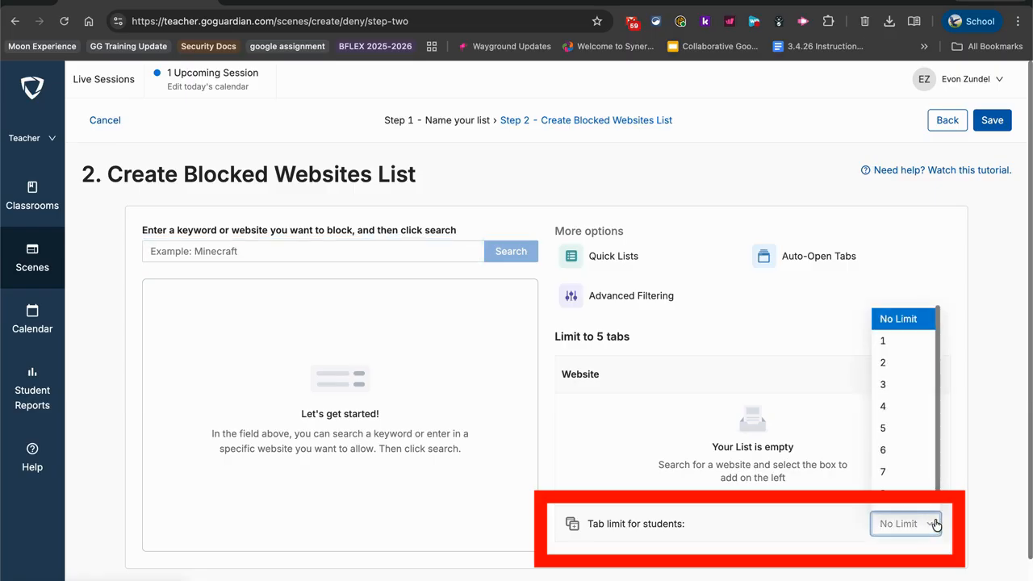
pyautogui.click(923, 433)
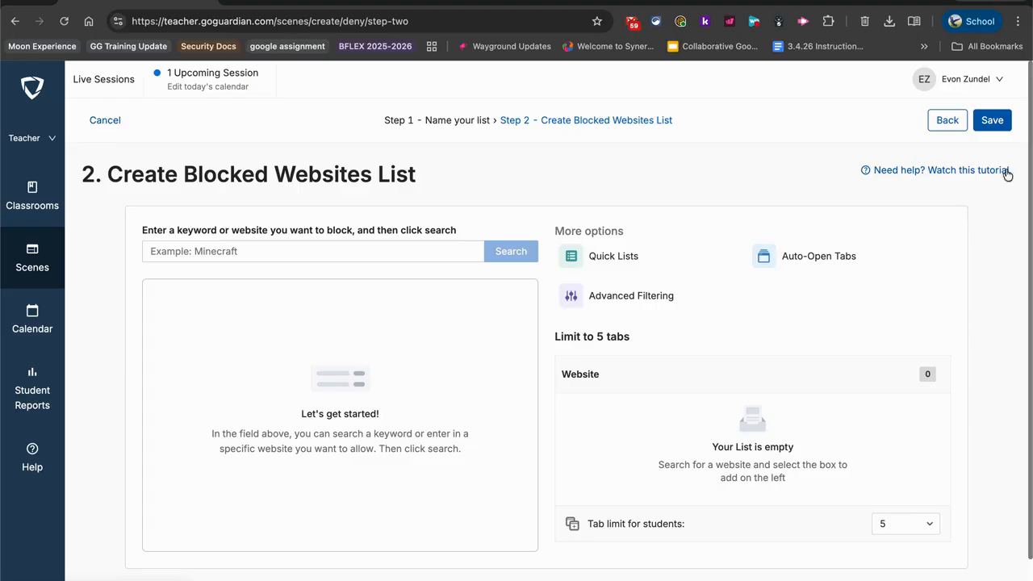
pyautogui.click(998, 120)
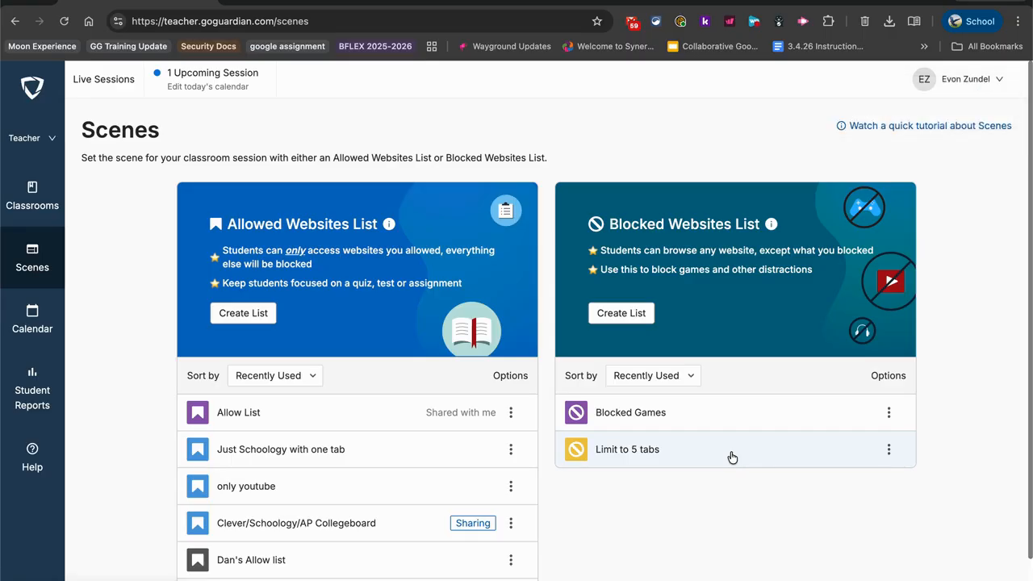
# Step: Set the tab limit for students to 5 in the existing Blocked Games list and save it
pyautogui.click(689, 423)
pyautogui.scroll(-10, 691, 459)
pyautogui.scroll(-5, 691, 458)
pyautogui.scroll(-3, 965, 444)
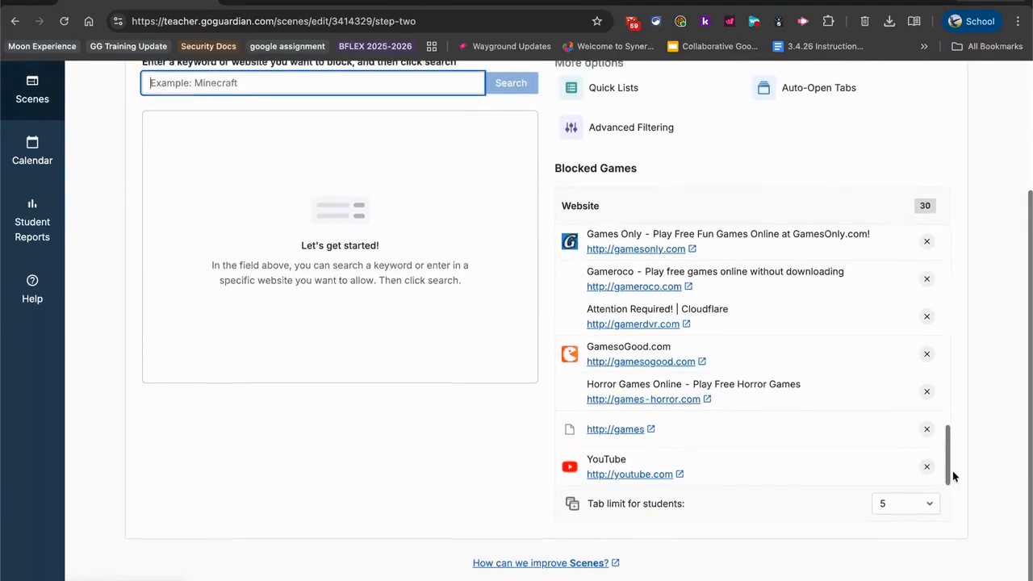
pyautogui.click(922, 508)
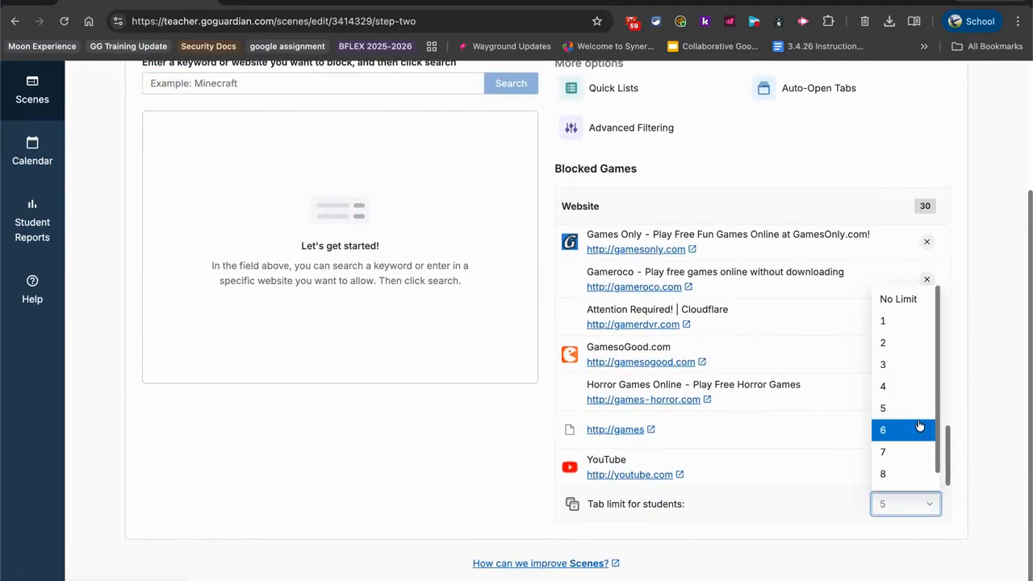
pyautogui.click(903, 407)
pyautogui.scroll(1, 931, 480)
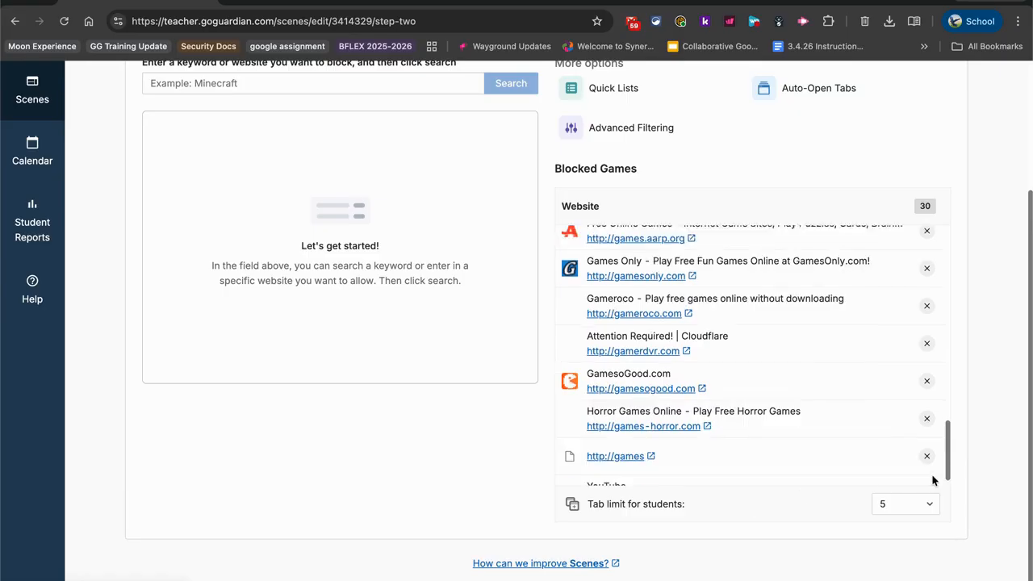
pyautogui.scroll(5, 931, 480)
pyautogui.scroll(3, 1025, 201)
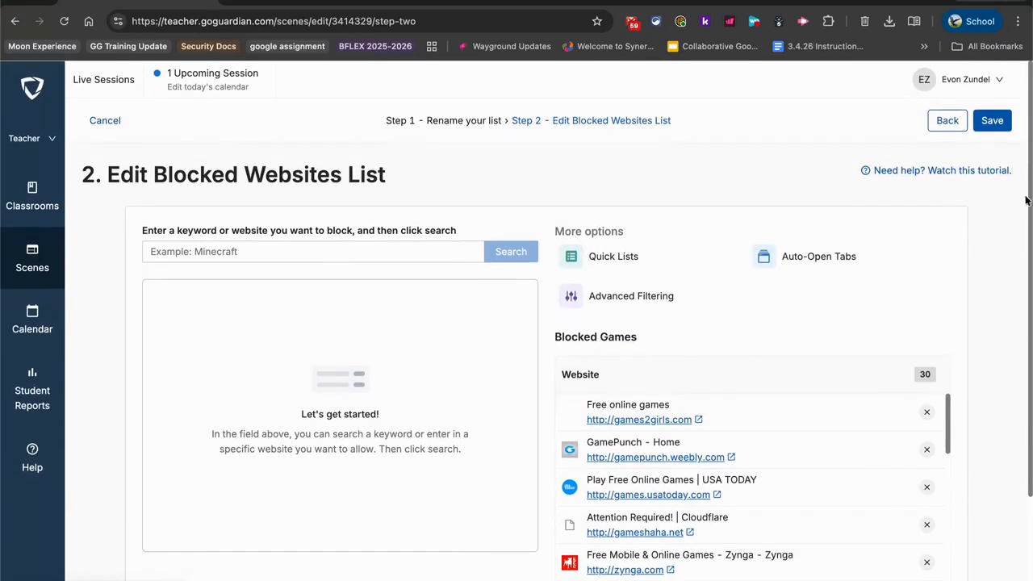
pyautogui.click(992, 121)
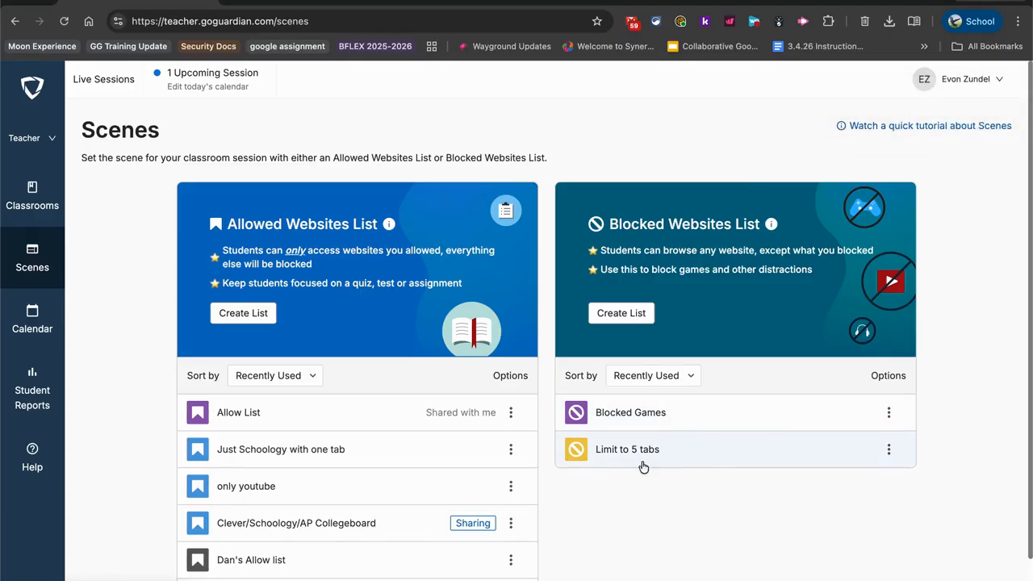
# Step: Set "Limit to 5 tabs" as the default scene for the Block 1 classroom and dismiss the notification
pyautogui.click(40, 194)
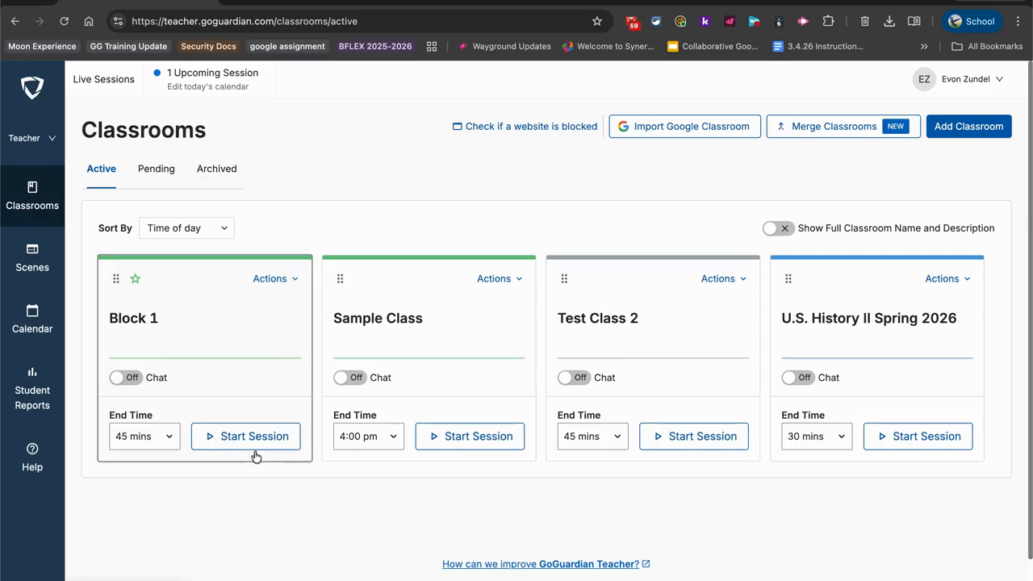
pyautogui.click(293, 283)
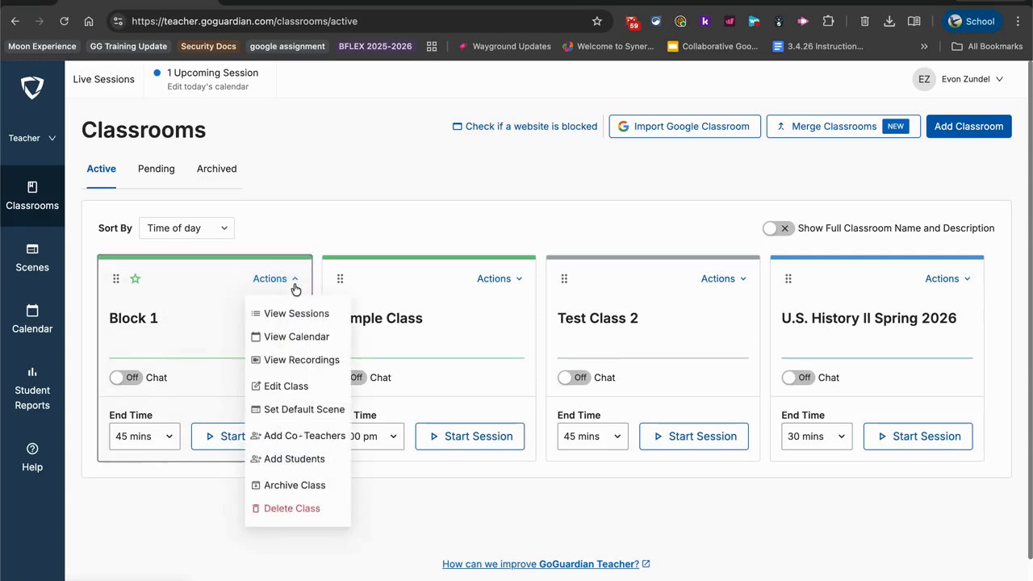
pyautogui.click(298, 409)
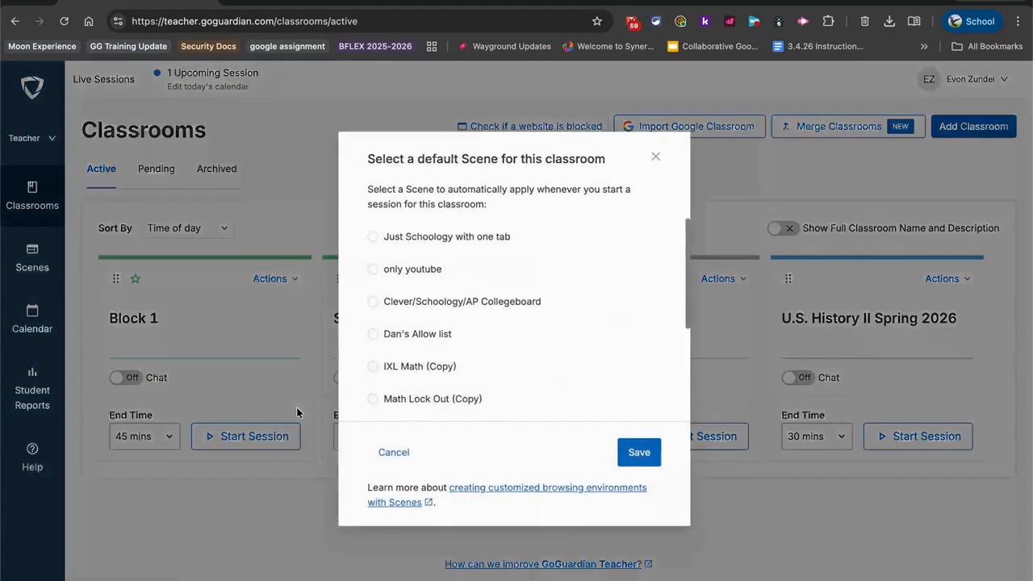
pyautogui.scroll(-2, 587, 297)
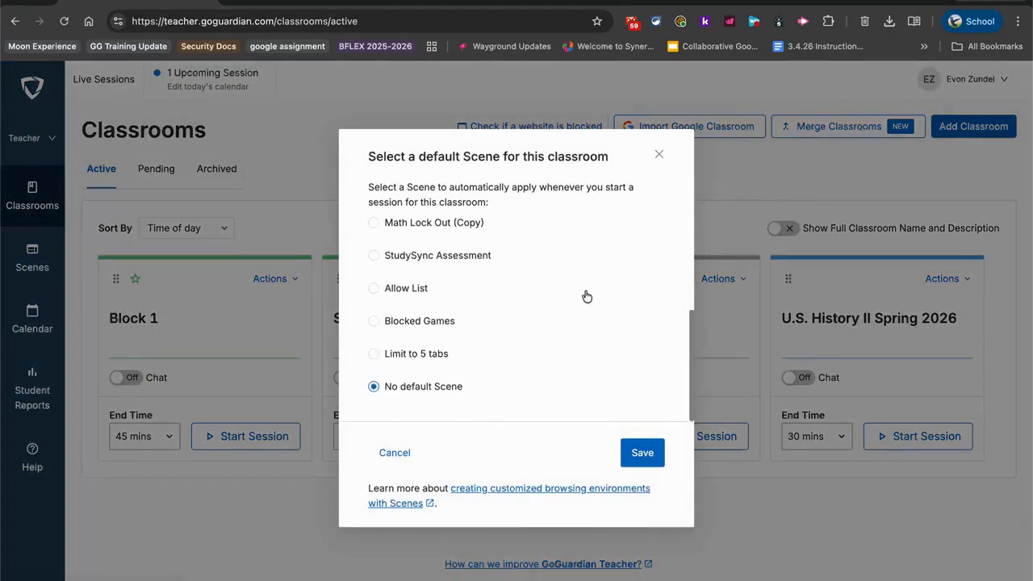
pyautogui.click(372, 360)
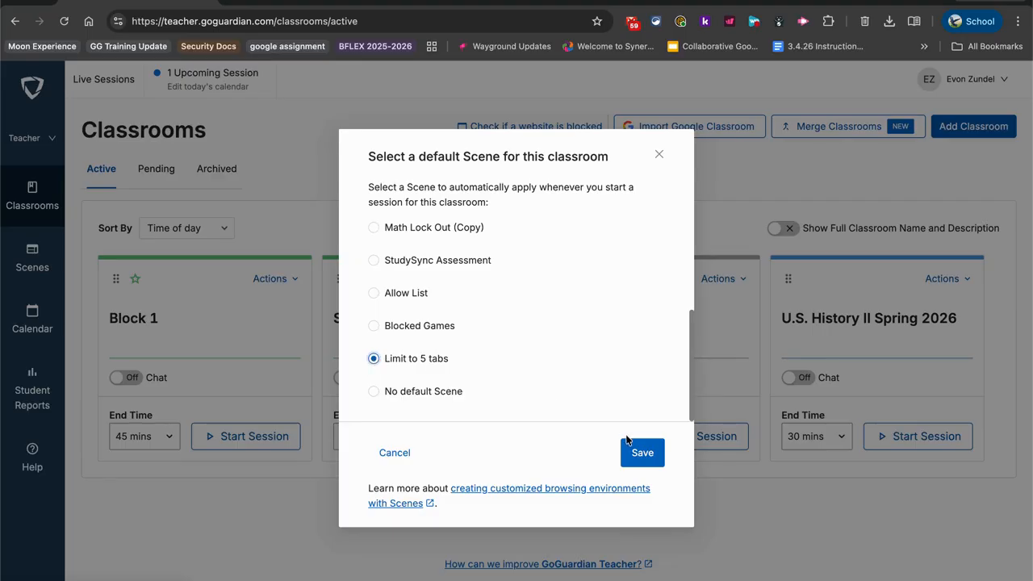
pyautogui.click(636, 460)
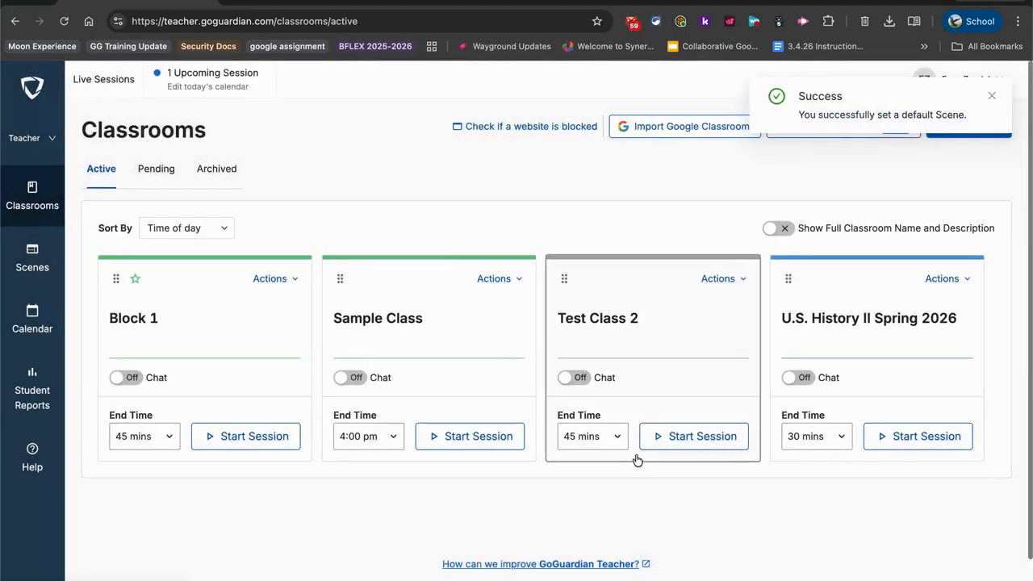
pyautogui.click(995, 96)
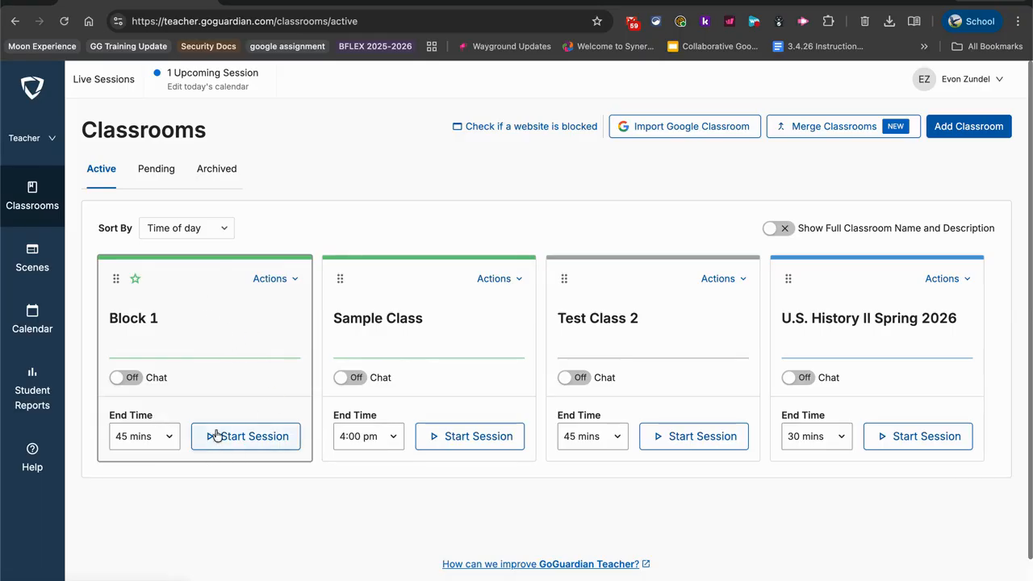
# Step: Start a live session for Block 1 and review the scene options available in it
pyautogui.click(251, 440)
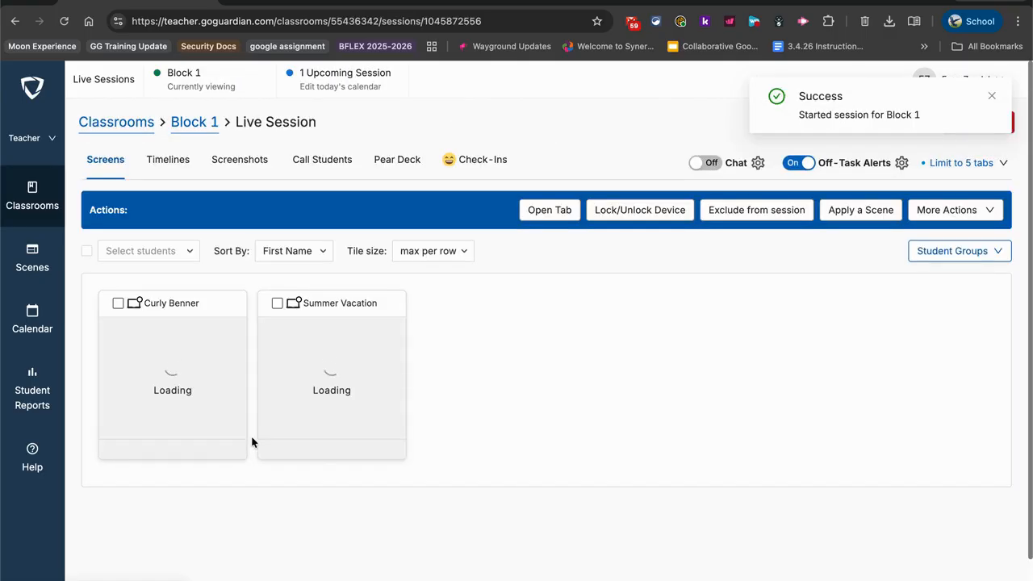
pyautogui.click(993, 98)
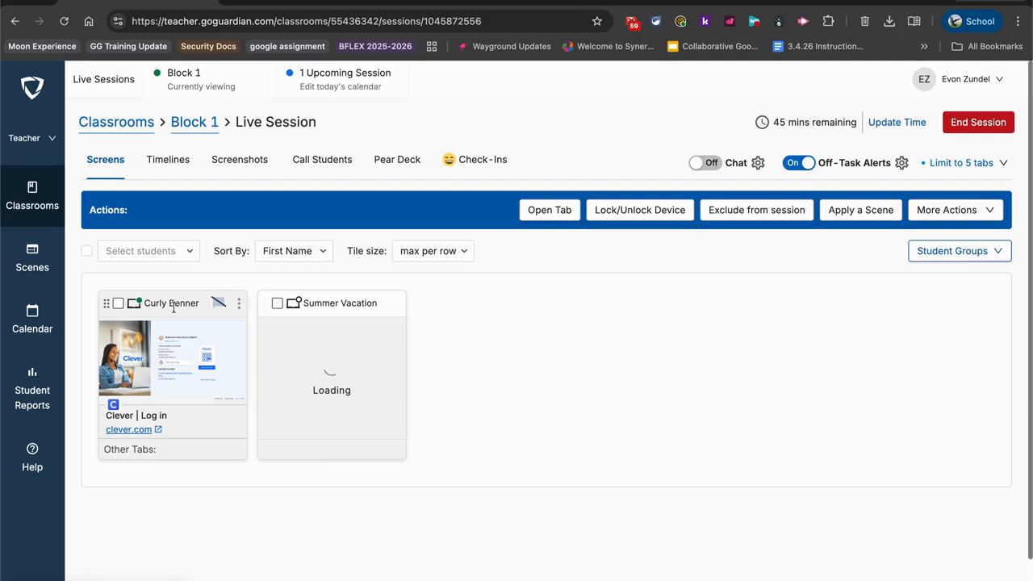
pyautogui.click(985, 165)
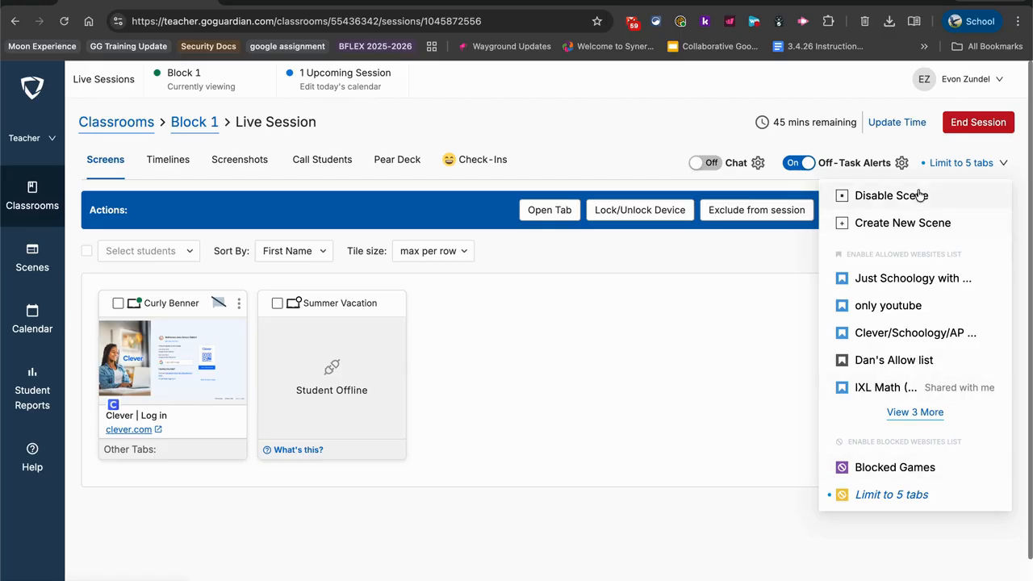
pyautogui.click(647, 94)
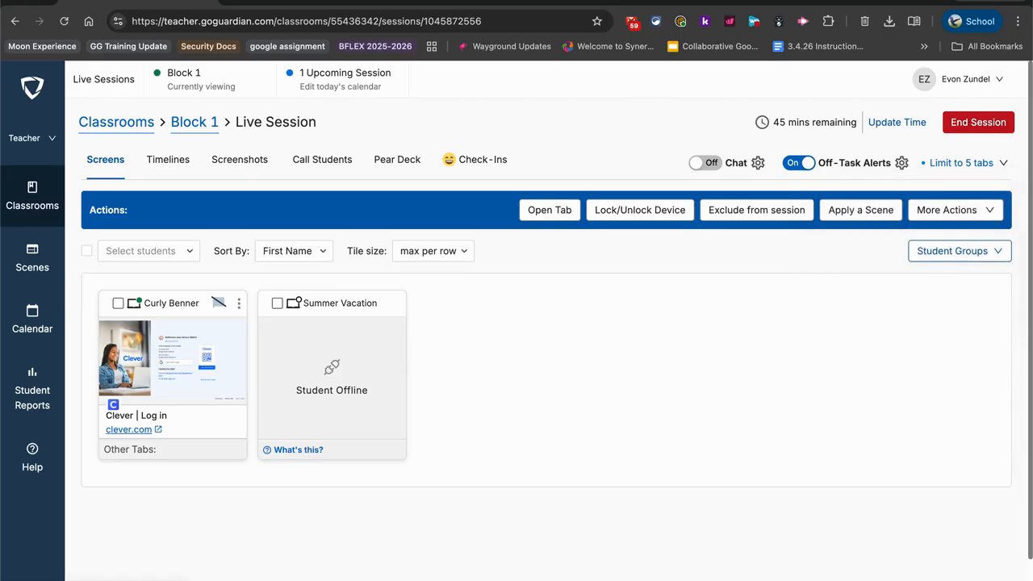
# Step: Open four new tabs in the student's browser window to test the limit, and return to the teacher's live session
pyautogui.click(238, 1)
pyautogui.click(307, 3)
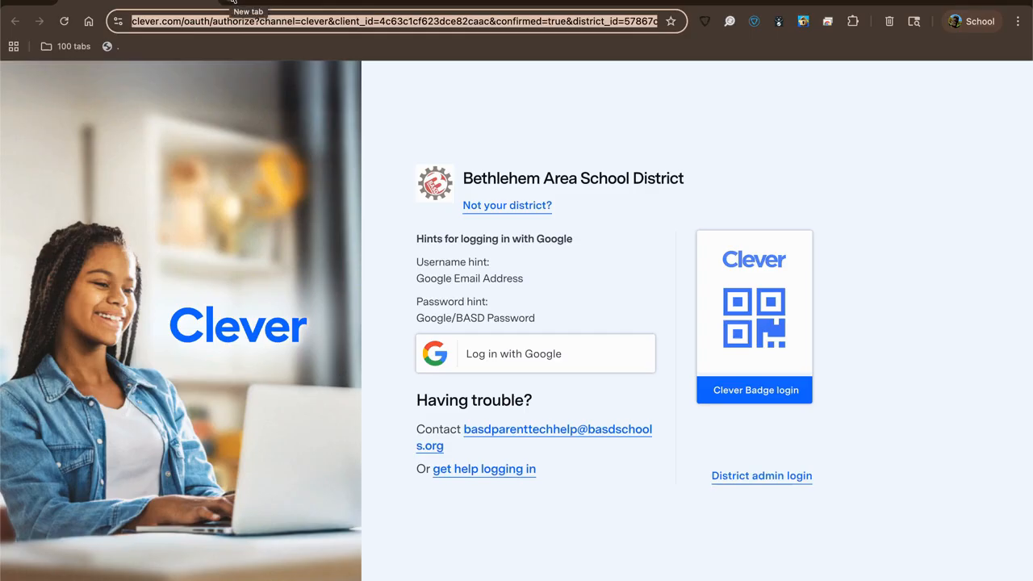
pyautogui.click(233, 2)
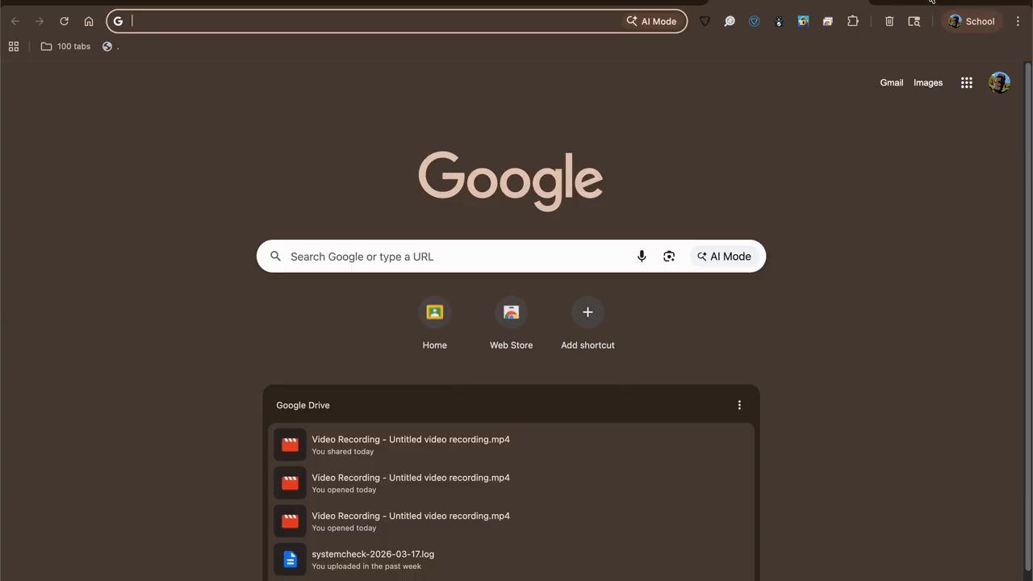
pyautogui.moveTo(931, 2); pyautogui.dragTo(926, 471)
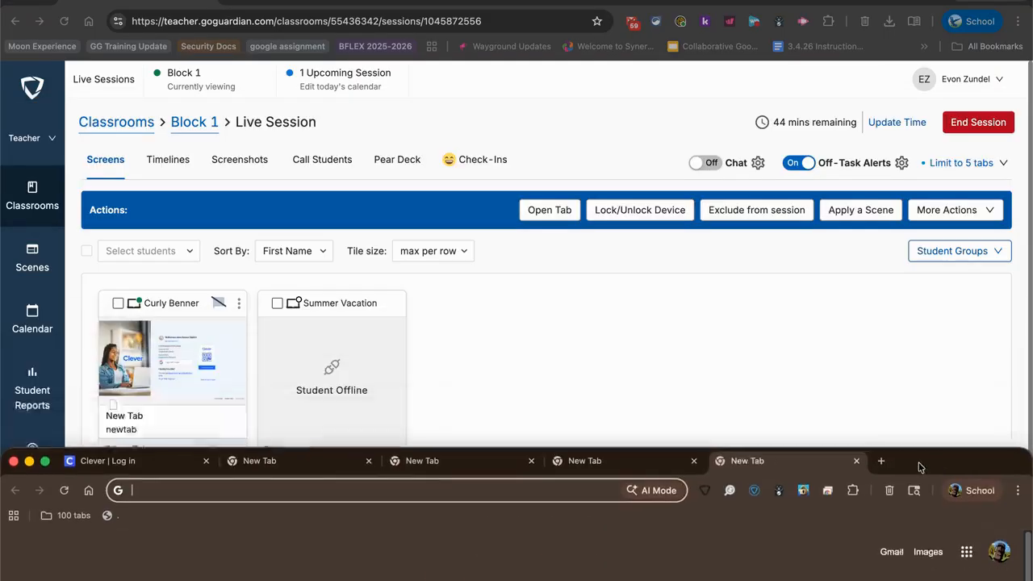
pyautogui.click(757, 352)
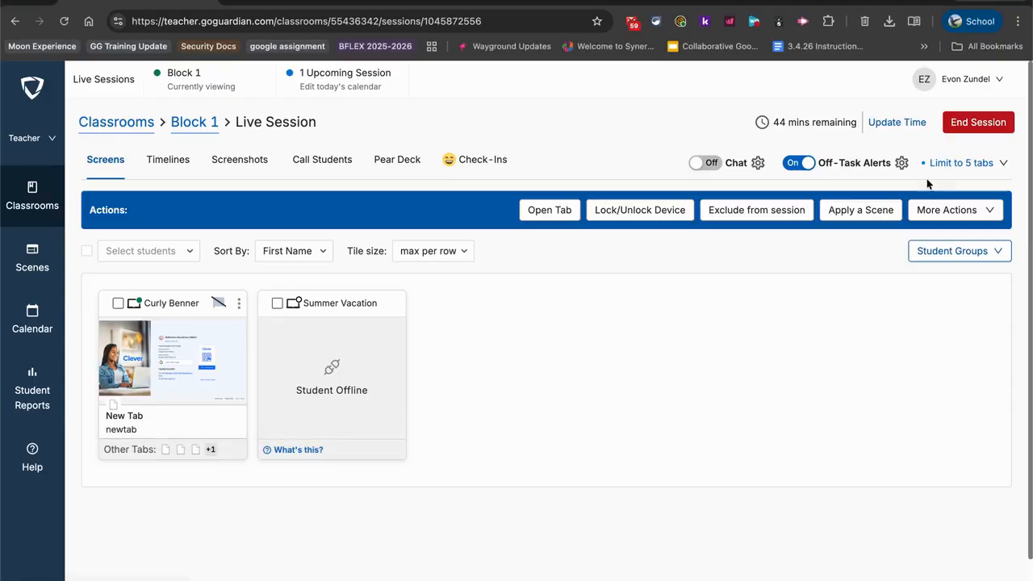
# Step: Disable the live session's scene and open one more new tab in the student's browser window to test it
pyautogui.click(965, 163)
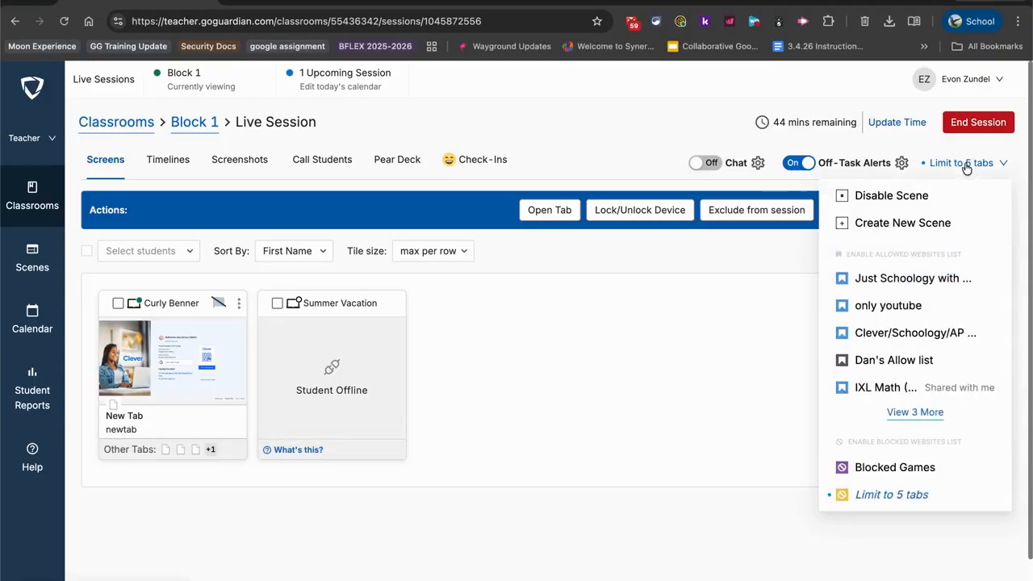
pyautogui.click(920, 197)
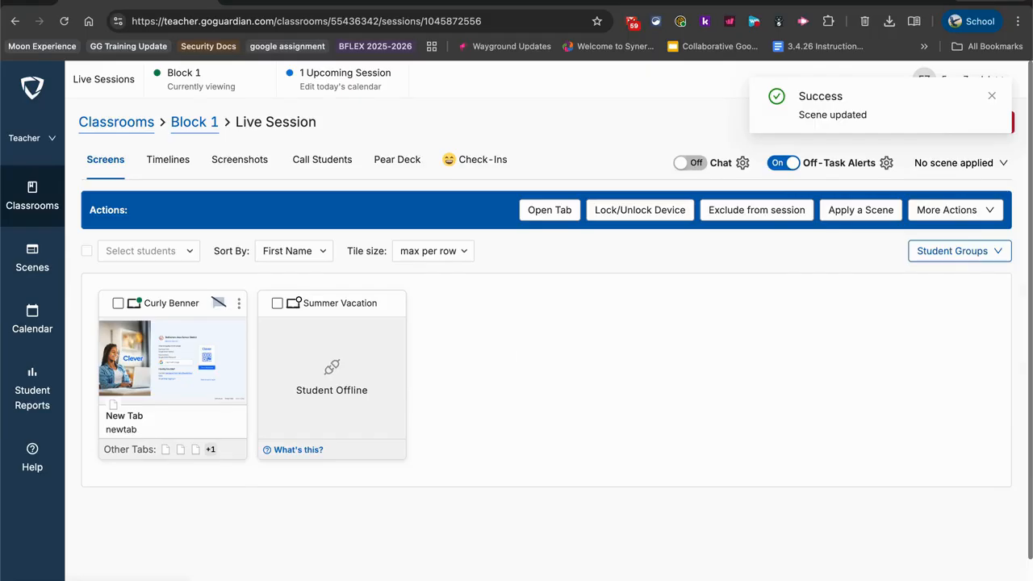
pyautogui.click(278, 0)
pyautogui.click(304, 1)
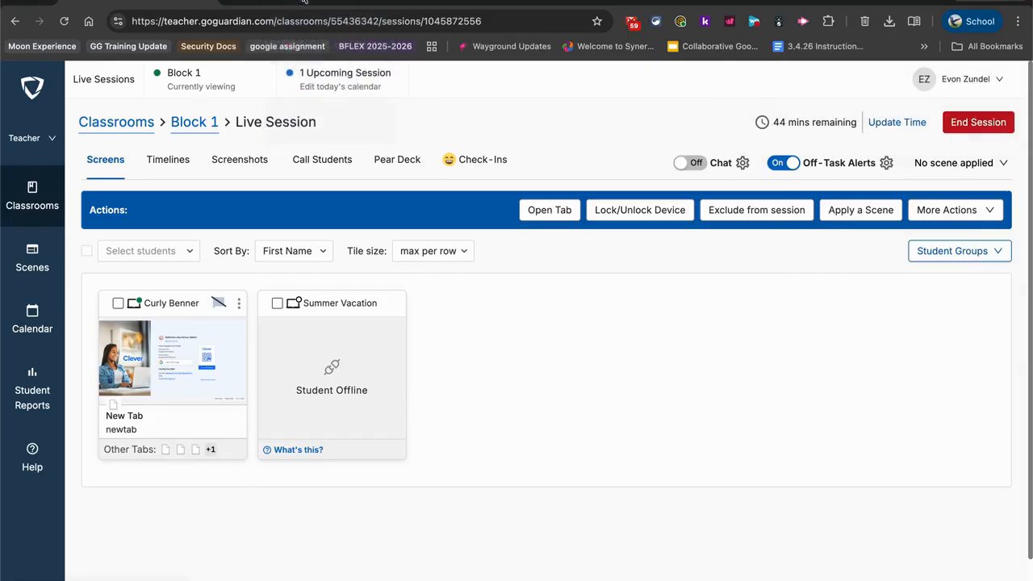
pyautogui.moveTo(903, 469); pyautogui.dragTo(911, 7)
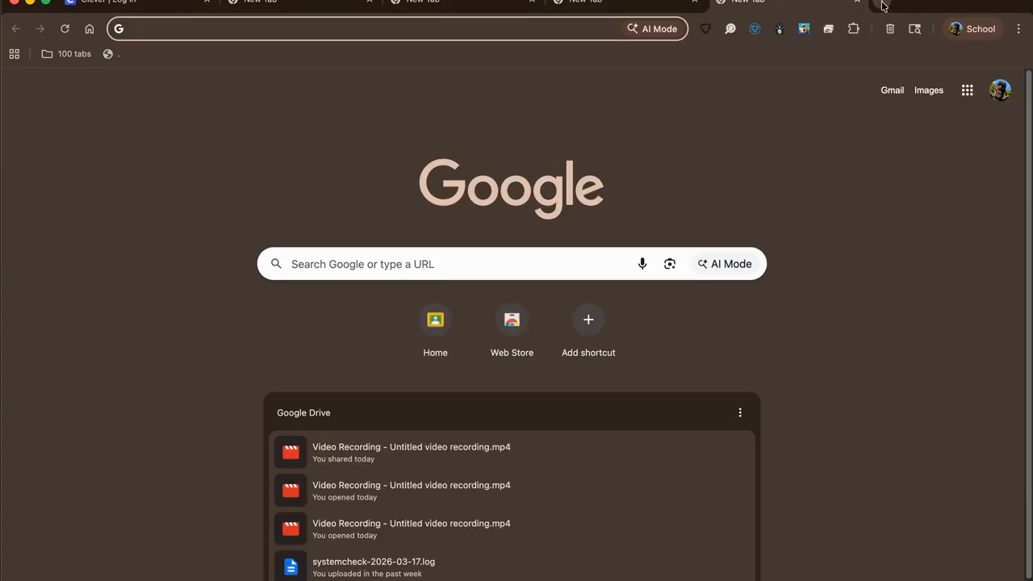
pyautogui.click(882, 6)
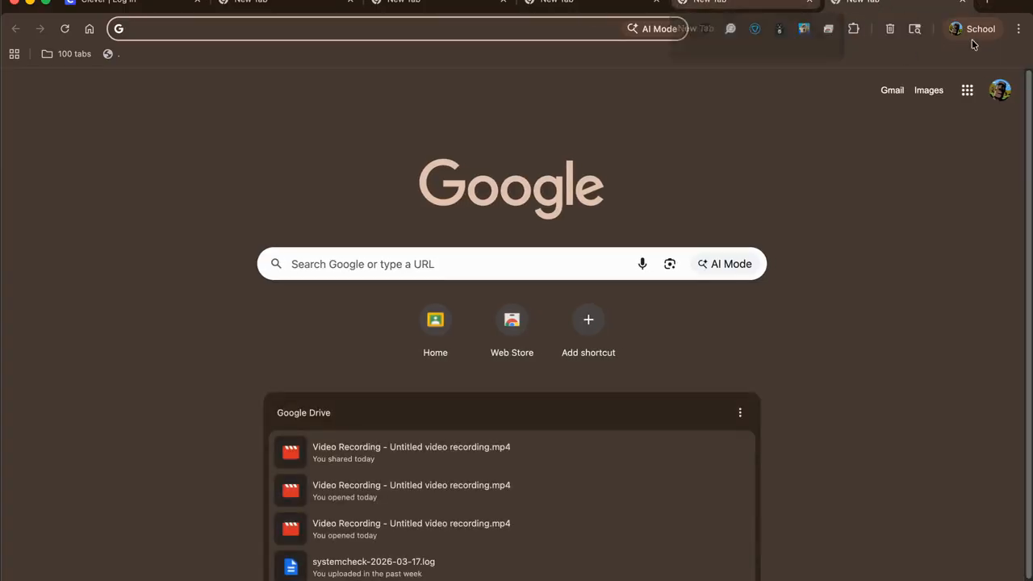
pyautogui.moveTo(1000, 8); pyautogui.dragTo(990, 576)
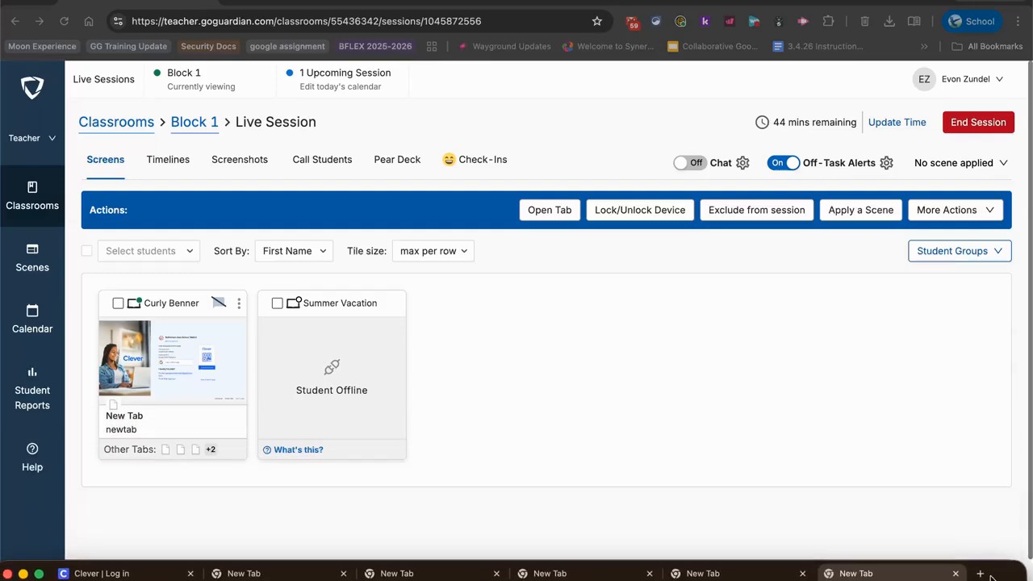
pyautogui.click(782, 363)
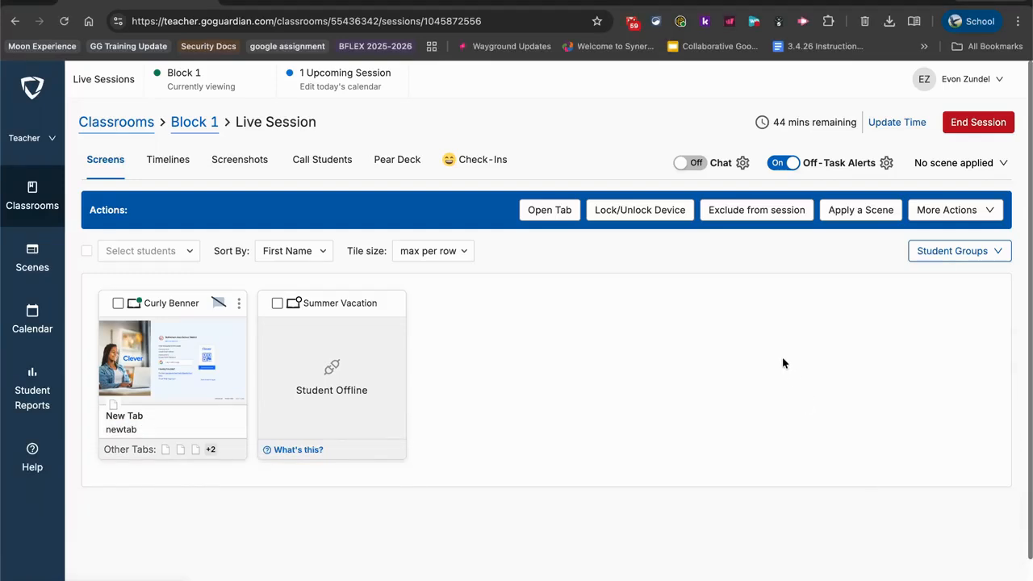